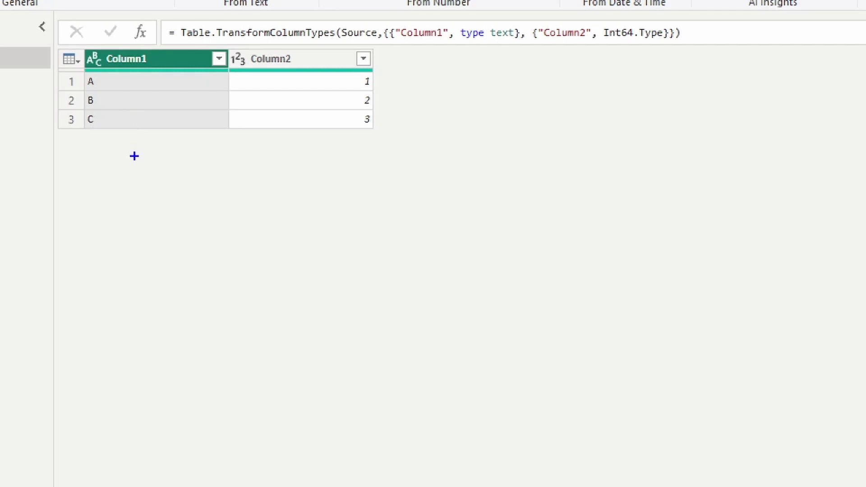
# Step: Highlight Column1's text values, Column2's numbers 1 to 3, and the Custom Column feature
pyautogui.moveTo(100, 73); pyautogui.dragTo(119, 101)
pyautogui.moveTo(239, 75); pyautogui.dragTo(258, 120)
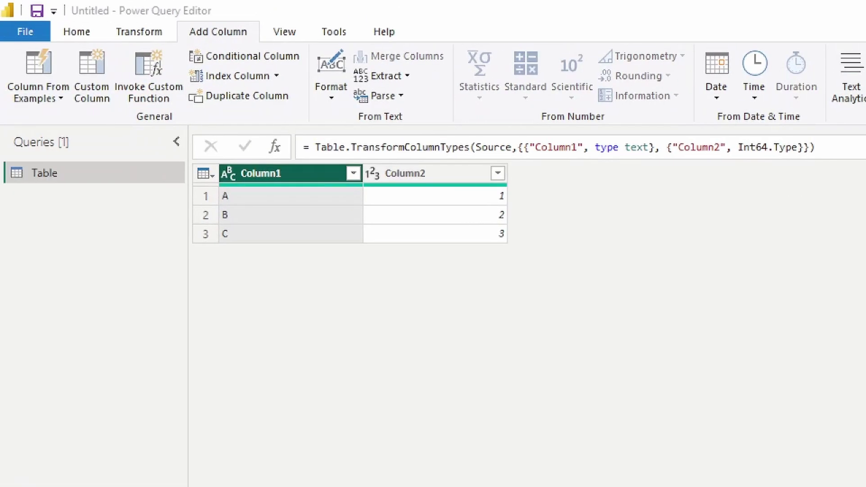
pyautogui.moveTo(176, 20)
pyautogui.mouseDown()
pyautogui.moveTo(228, 44)
pyautogui.moveTo(260, 43)
pyautogui.mouseUp()
pyautogui.moveTo(105, 113); pyautogui.dragTo(112, 133)
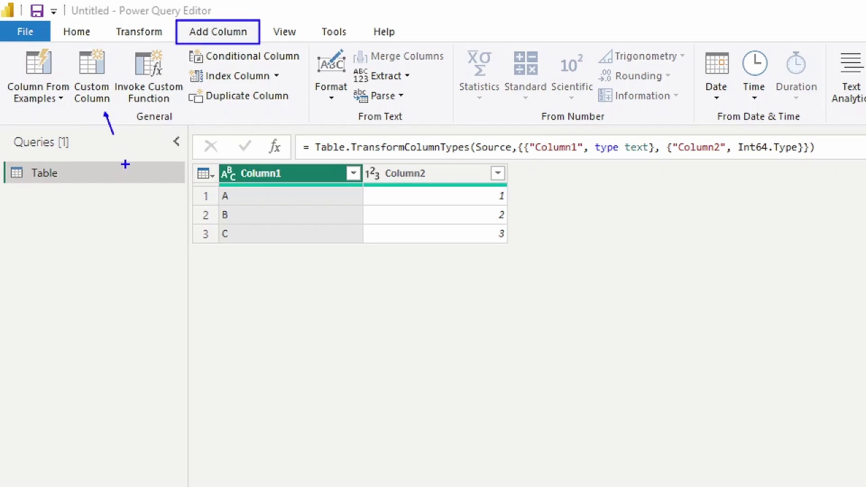
pyautogui.press('Escape')
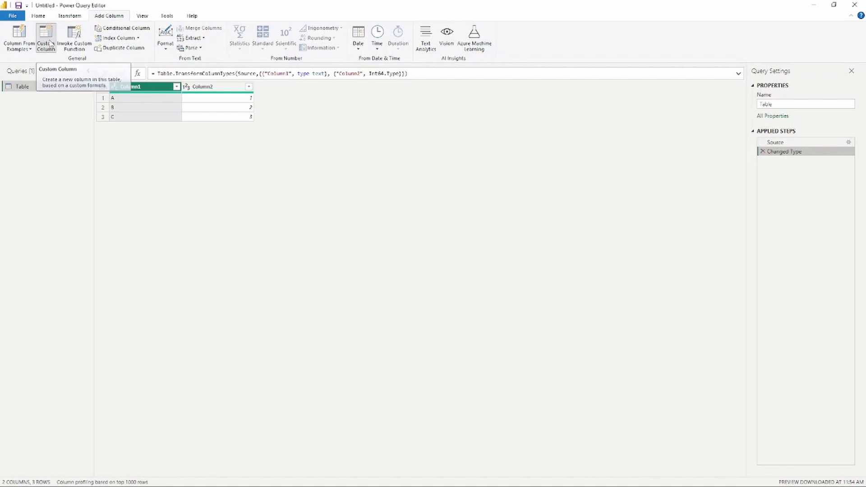
# Step: Build the formula = [Column1] & [Column2] by inserting both fields from Available columns
pyautogui.click(45, 39)
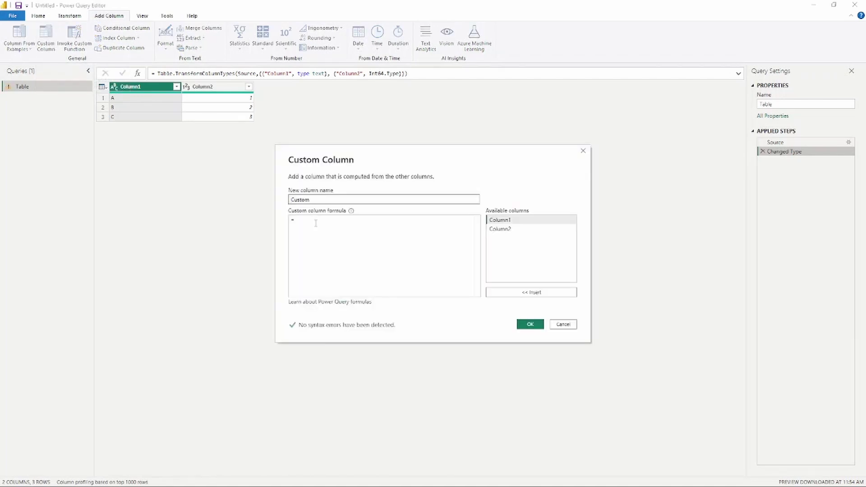
pyautogui.click(315, 223)
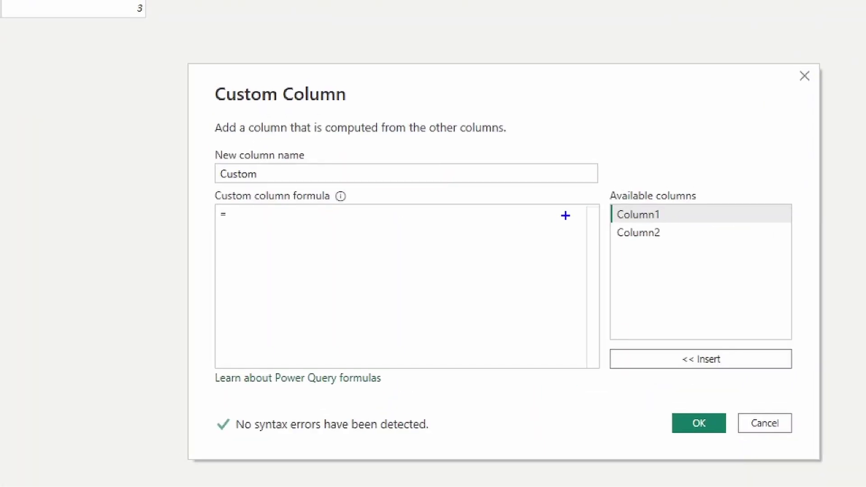
pyautogui.moveTo(609, 215); pyautogui.dragTo(545, 234)
pyautogui.moveTo(710, 342); pyautogui.dragTo(710, 300)
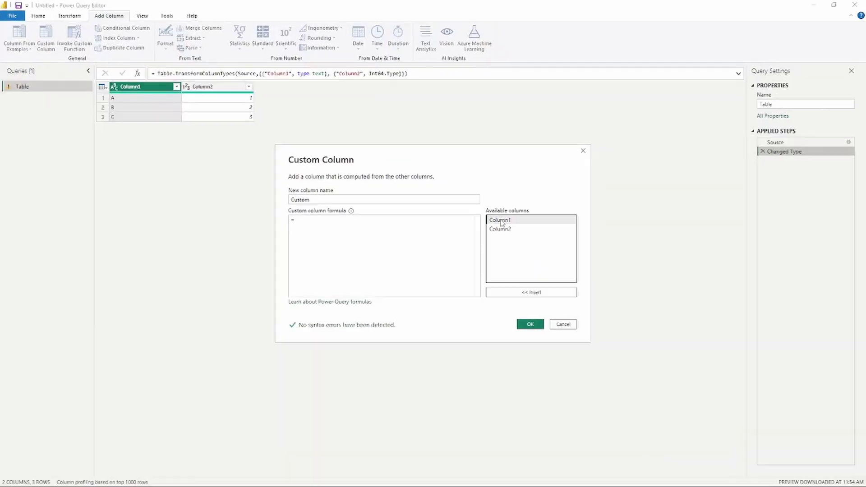
pyautogui.click(637, 215)
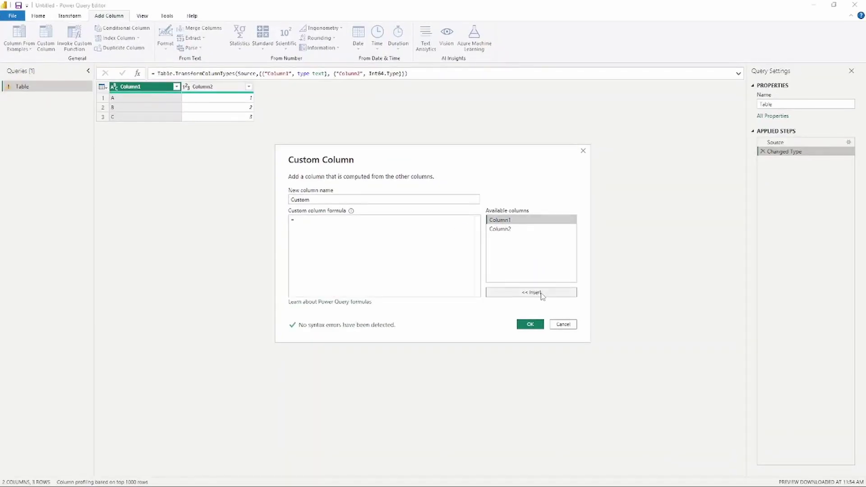
pyautogui.click(541, 293)
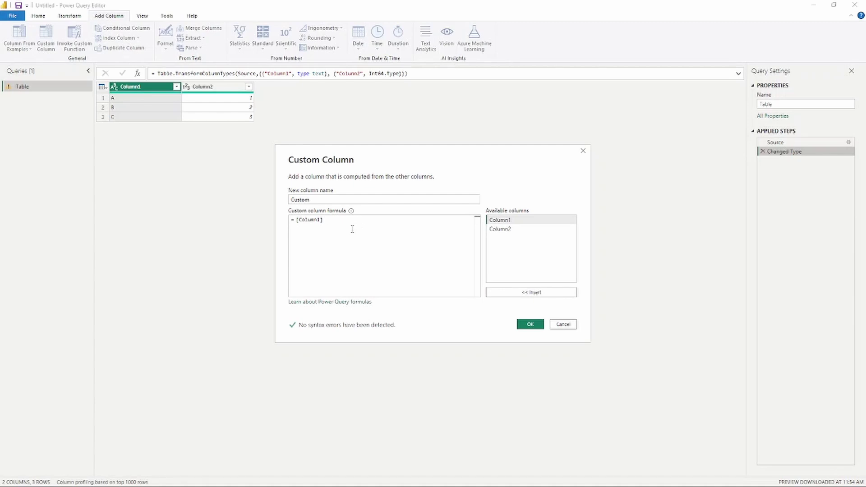
pyautogui.write('&')
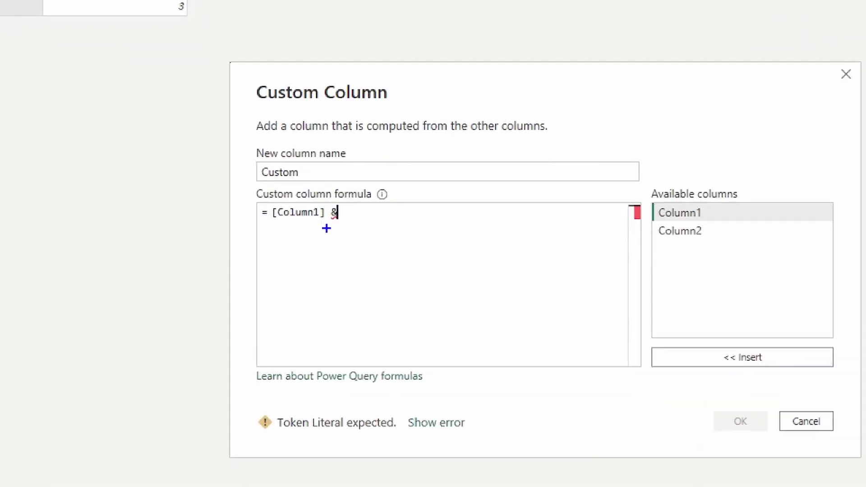
pyautogui.moveTo(331, 227); pyautogui.dragTo(334, 252)
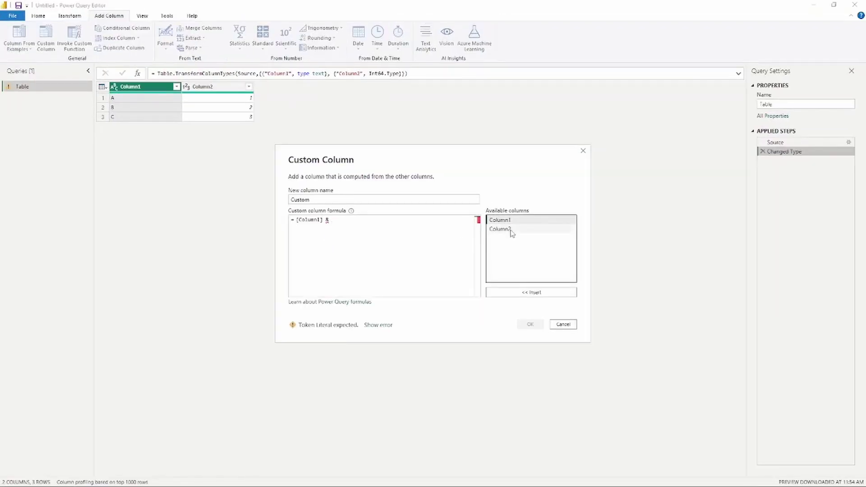
pyautogui.click(704, 232)
pyautogui.click(533, 292)
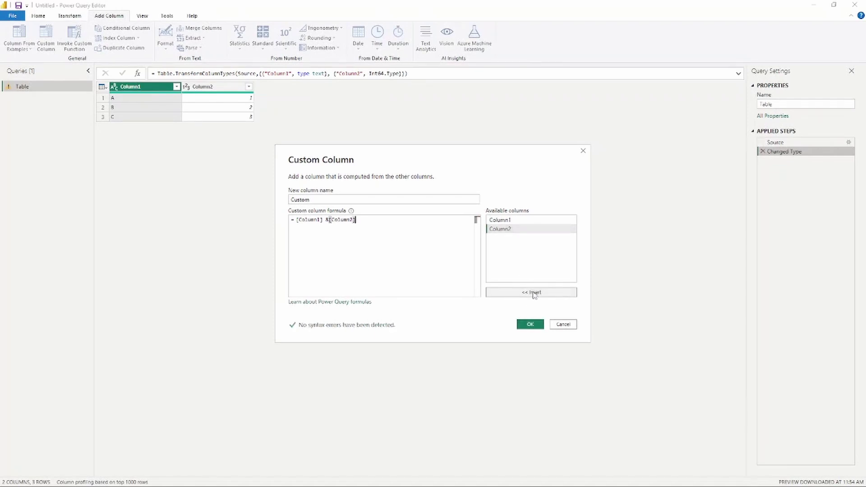
# Step: Create the Custom column and view the Expression.Error details for row 1
pyautogui.click(531, 324)
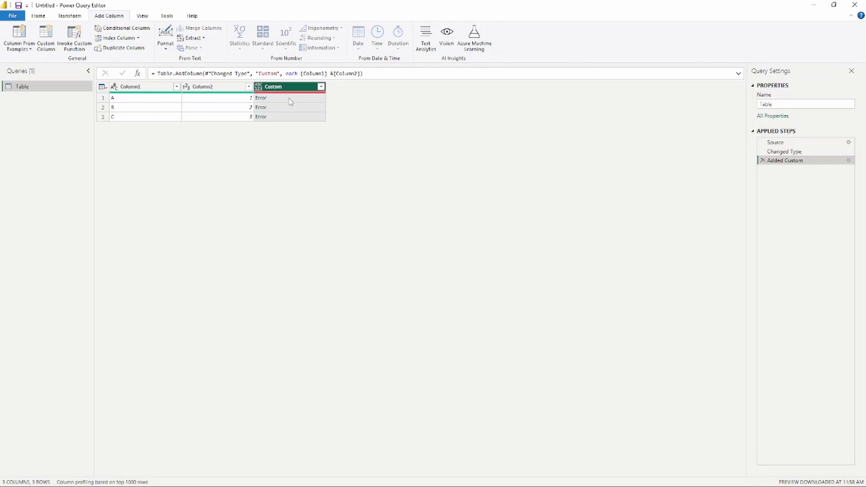
pyautogui.click(253, 95)
pyautogui.click(294, 101)
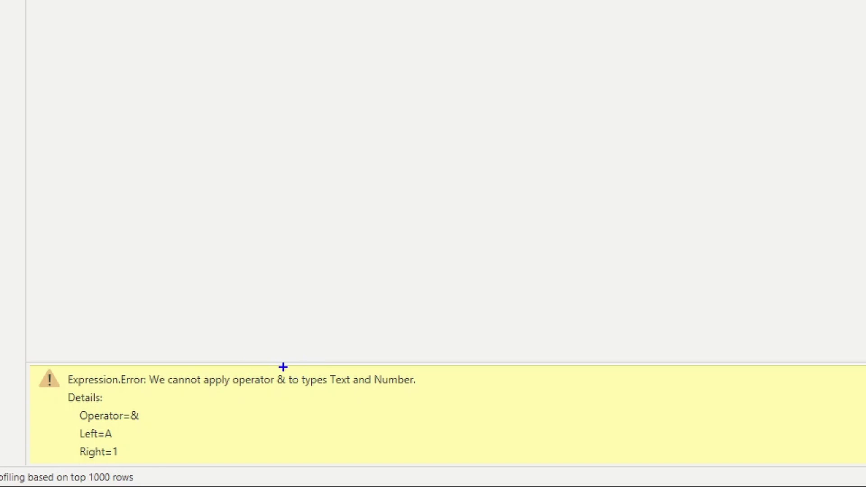
# Step: Mark the error message's Text type, & operator and Left=A, then select Column2
pyautogui.moveTo(284, 367); pyautogui.dragTo(284, 311)
pyautogui.moveTo(329, 389); pyautogui.dragTo(420, 387)
pyautogui.moveTo(145, 416); pyautogui.dragTo(187, 409)
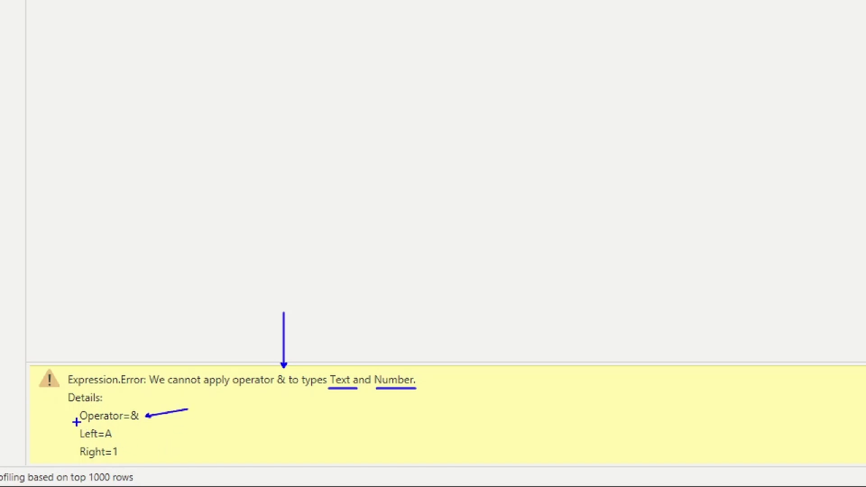
pyautogui.moveTo(75, 422)
pyautogui.mouseDown()
pyautogui.moveTo(119, 441)
pyautogui.moveTo(136, 462)
pyautogui.moveTo(125, 465)
pyautogui.mouseUp()
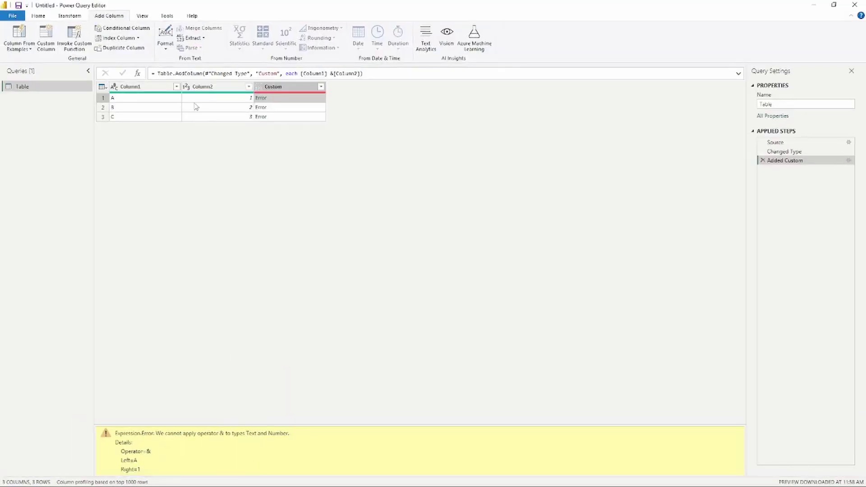
pyautogui.click(198, 90)
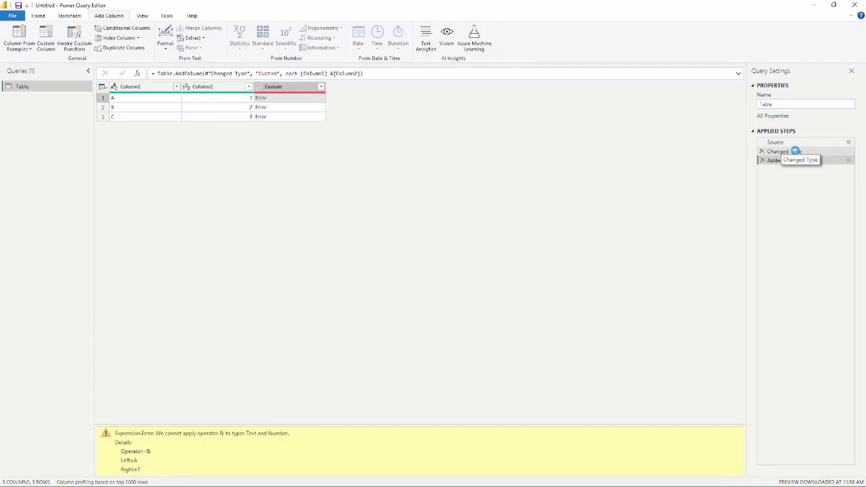
# Step: In the Changed Type step, change Column2 to Text, replacing its existing conversion
pyautogui.click(795, 151)
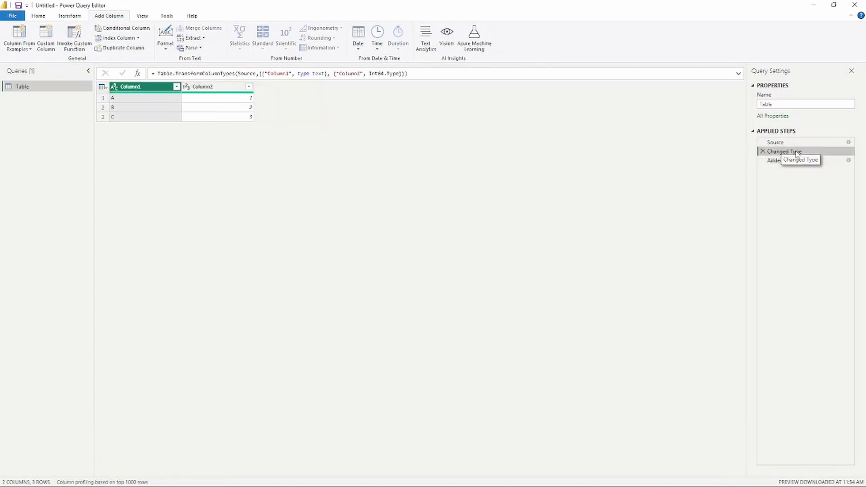
pyautogui.click(186, 87)
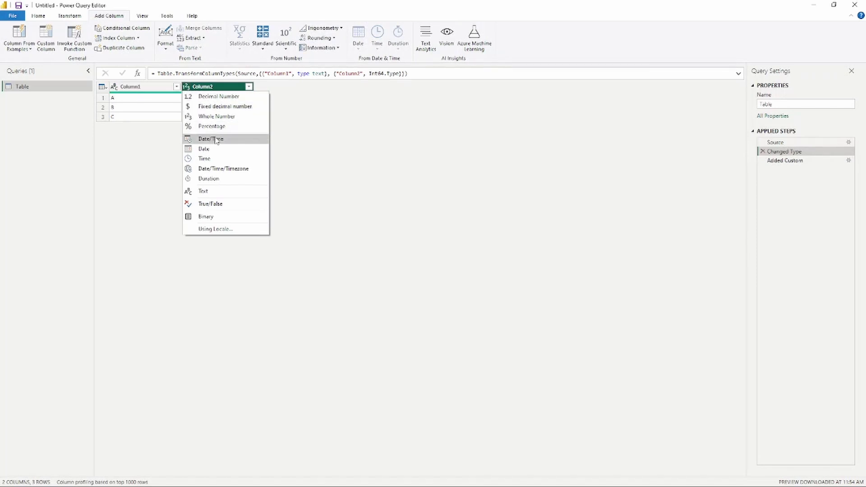
pyautogui.click(223, 192)
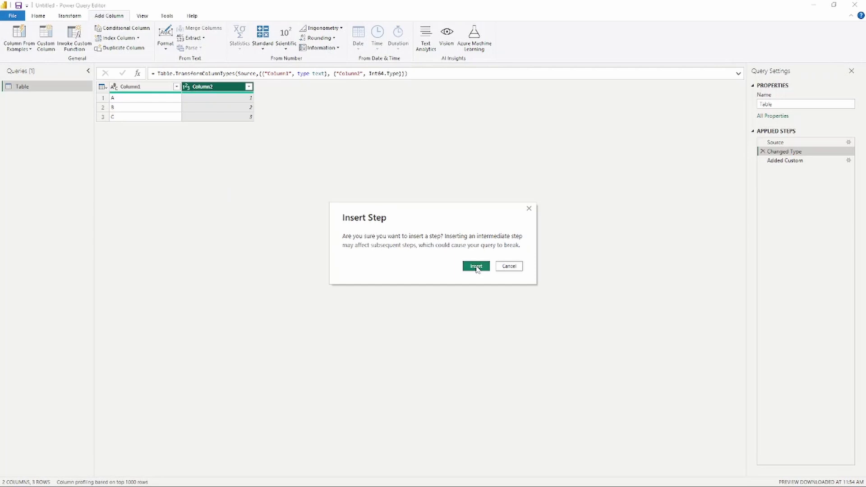
pyautogui.click(476, 266)
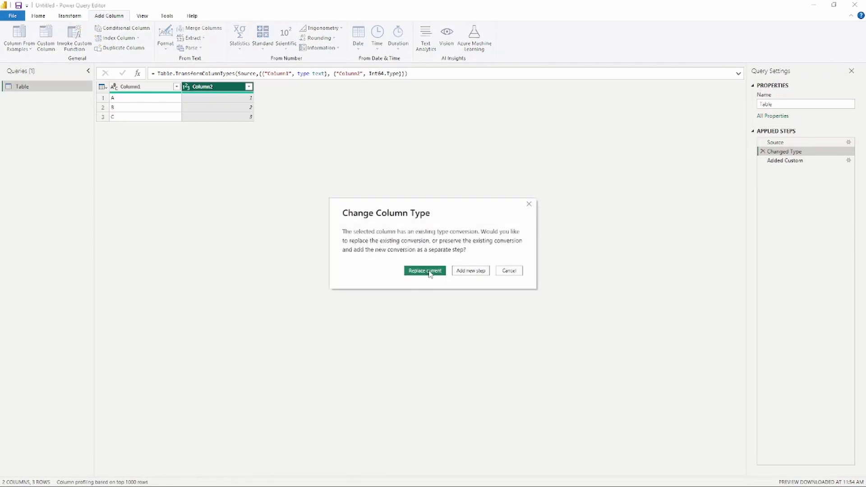
pyautogui.click(425, 271)
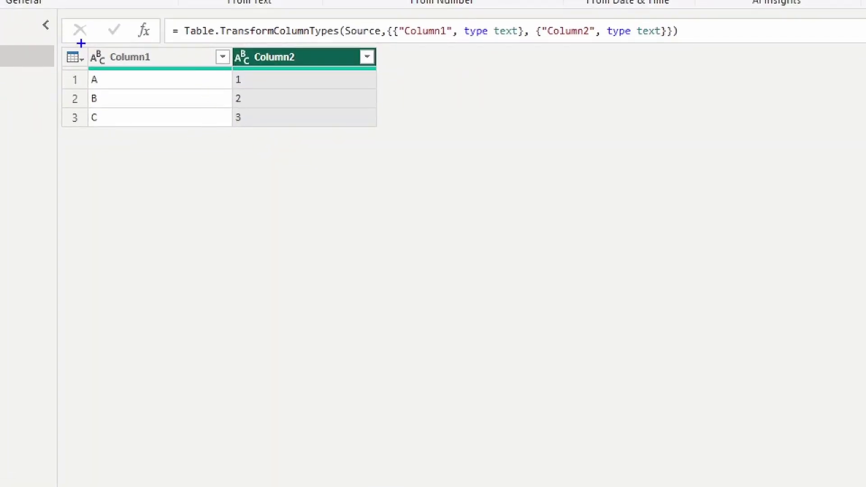
# Step: Outline the Text type icons now shown on Column1 and Column2
pyautogui.moveTo(83, 43); pyautogui.dragTo(109, 68)
pyautogui.moveTo(227, 40); pyautogui.dragTo(251, 71)
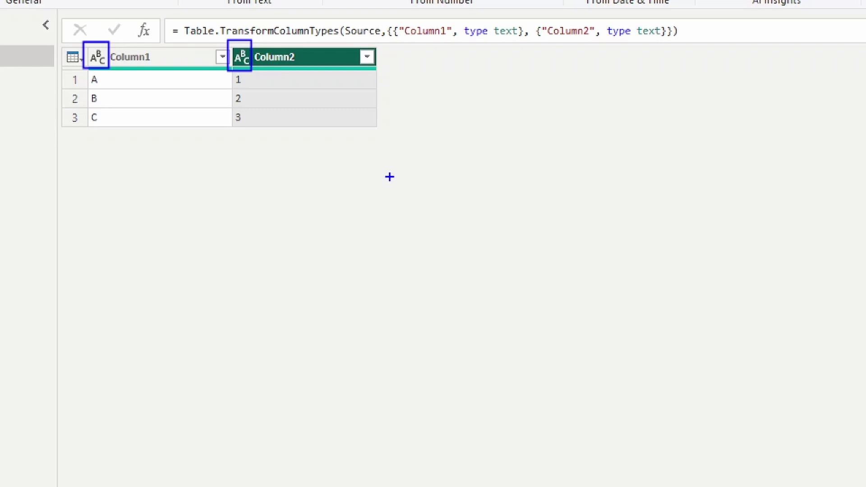
pyautogui.press('Escape')
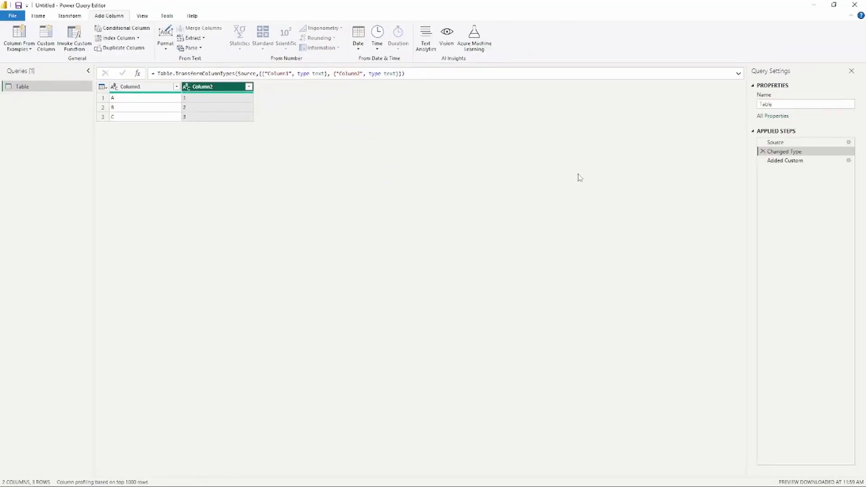
# Step: Select the Added Custom step to see Custom values A1, B2 and C3
pyautogui.click(802, 163)
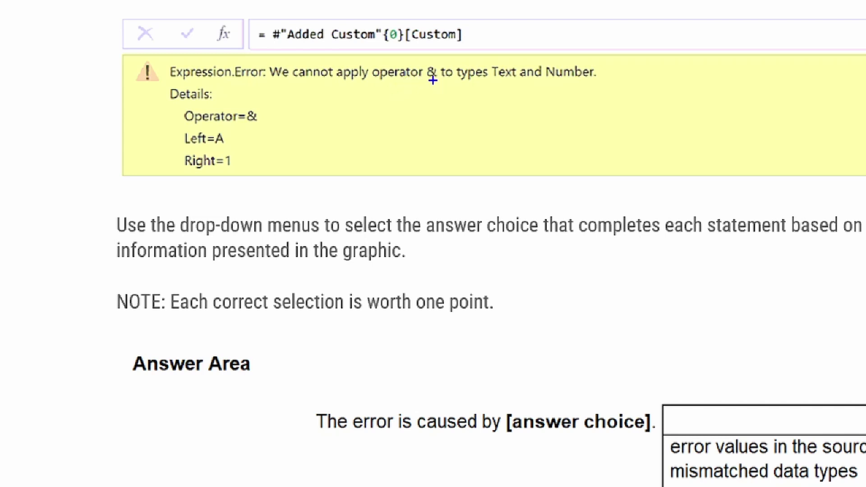
# Step: Mark the & operator, Text and Number types, Left=A and Right=1 in the exam exhibit
pyautogui.moveTo(432, 80); pyautogui.dragTo(432, 99)
pyautogui.moveTo(493, 82); pyautogui.dragTo(596, 82)
pyautogui.moveTo(179, 126); pyautogui.dragTo(229, 146)
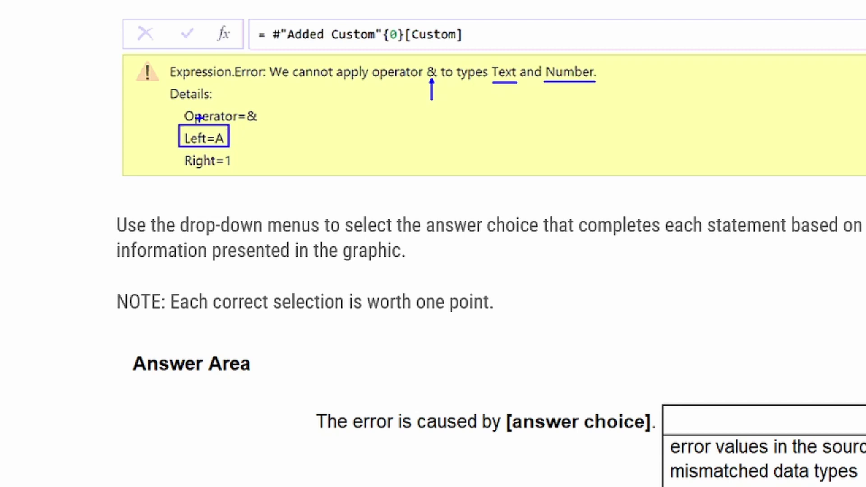
pyautogui.moveTo(286, 116); pyautogui.dragTo(265, 116)
pyautogui.moveTo(179, 151); pyautogui.dragTo(236, 173)
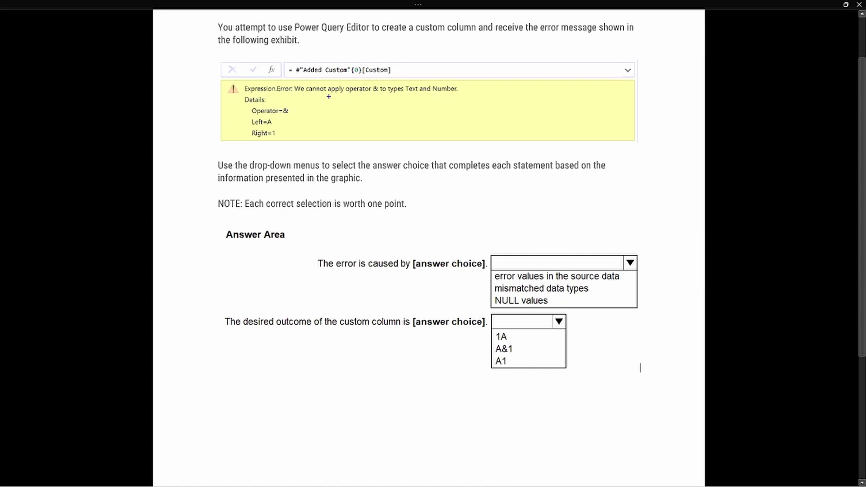
# Step: Underline the type-mismatch message and mark 'mismatched data types' as the error cause
pyautogui.moveTo(329, 96); pyautogui.dragTo(459, 96)
pyautogui.moveTo(491, 284)
pyautogui.mouseDown()
pyautogui.moveTo(563, 296)
pyautogui.moveTo(596, 289)
pyautogui.mouseUp()
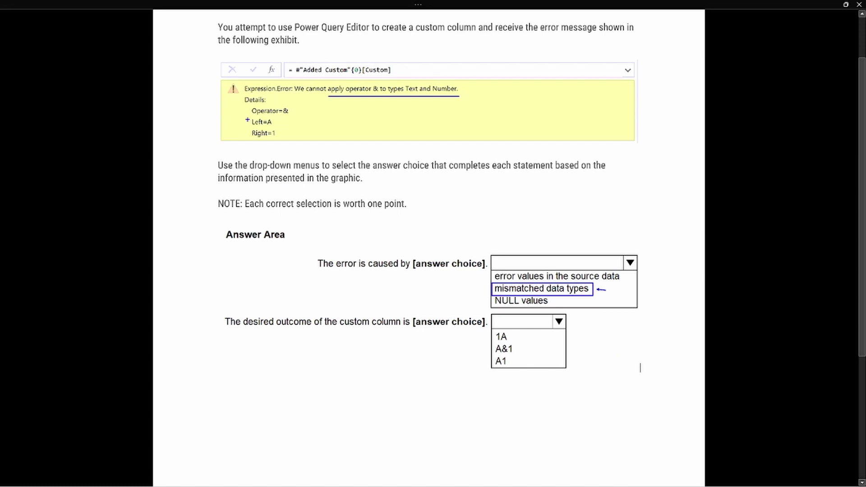
# Step: Point out Left=A, Right=1 and the & operator, then mark A1 as the desired outcome
pyautogui.moveTo(248, 122); pyautogui.dragTo(215, 122)
pyautogui.moveTo(279, 134); pyautogui.dragTo(309, 133)
pyautogui.moveTo(279, 105); pyautogui.dragTo(295, 116)
pyautogui.moveTo(488, 356)
pyautogui.mouseDown()
pyautogui.moveTo(520, 368)
pyautogui.moveTo(537, 361)
pyautogui.mouseUp()
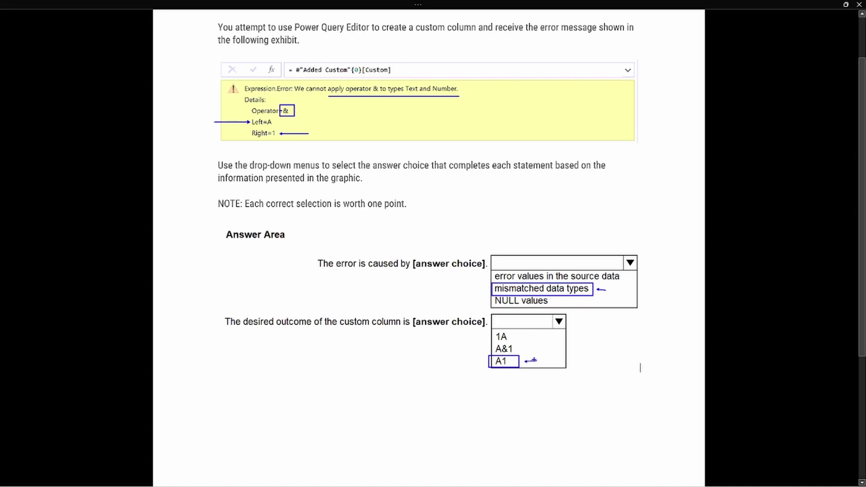